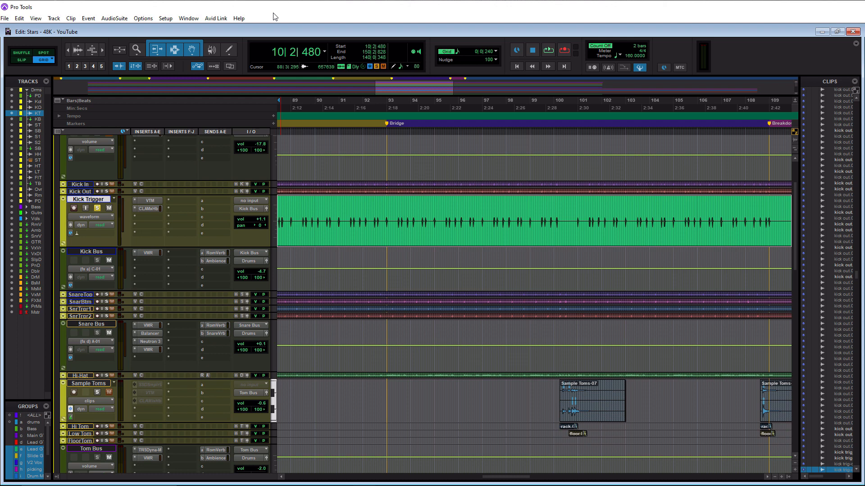
Step: Create a new stereo instrument track named "Slate Drums" below the Kick Trigger track
key("ctrl+shift+n")
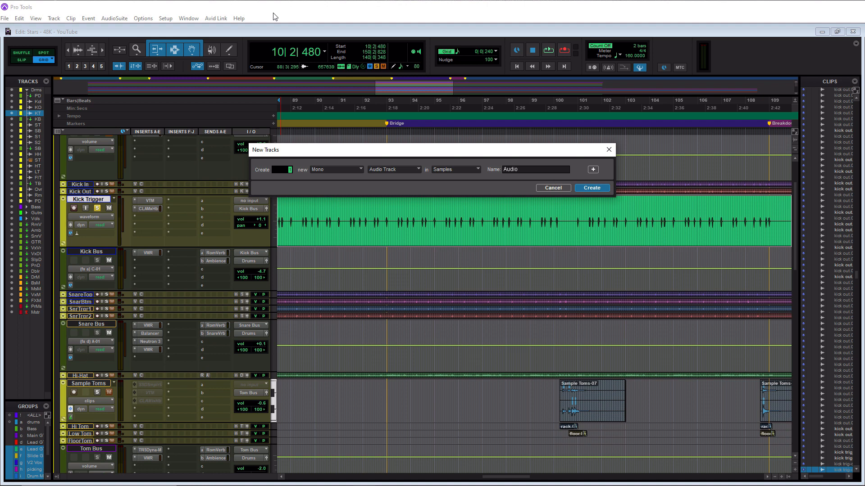
key("ctrl+Down")
key("ctrl+Down")
key("ctrl+Down")
key("ctrl+Down")
key("ctrl+Down")
left_click_drag(519, 167, 499, 168)
type("Slate Drums")
left_click(592, 189)
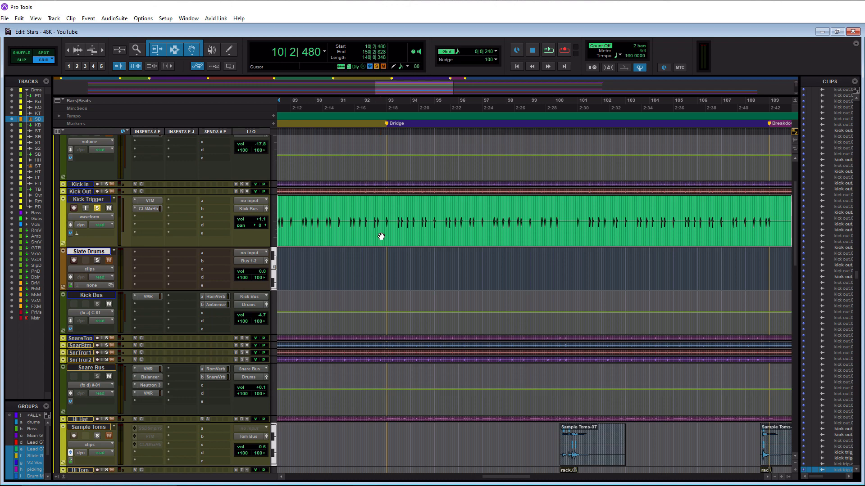
Step: Convert the Kick Trigger audio to MIDI on the Slate Drums track using the Percussive conversion type
left_click_drag(381, 236, 380, 264)
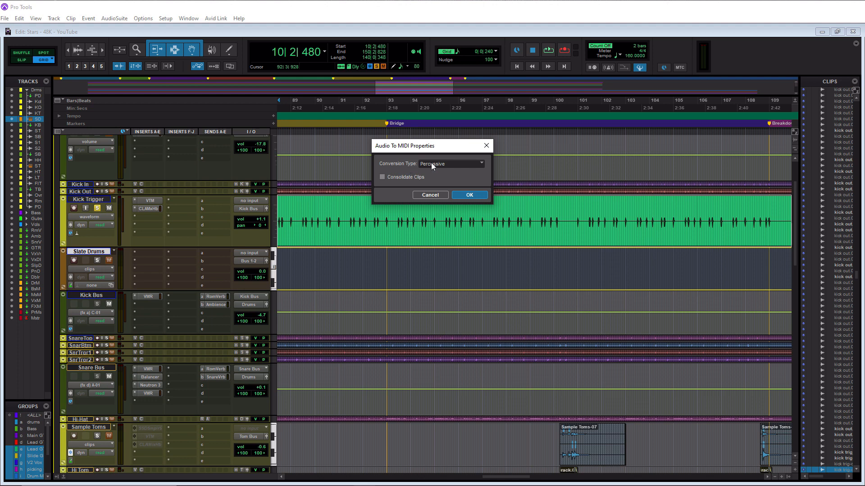
left_click(481, 165)
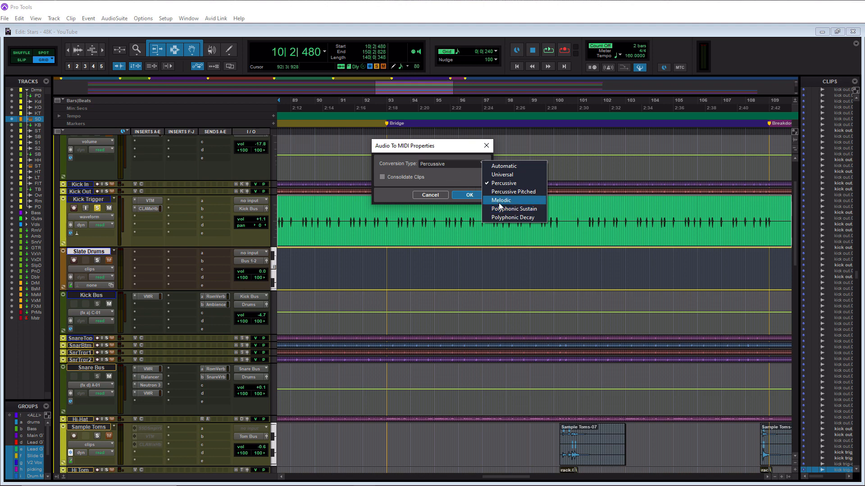
left_click(447, 174)
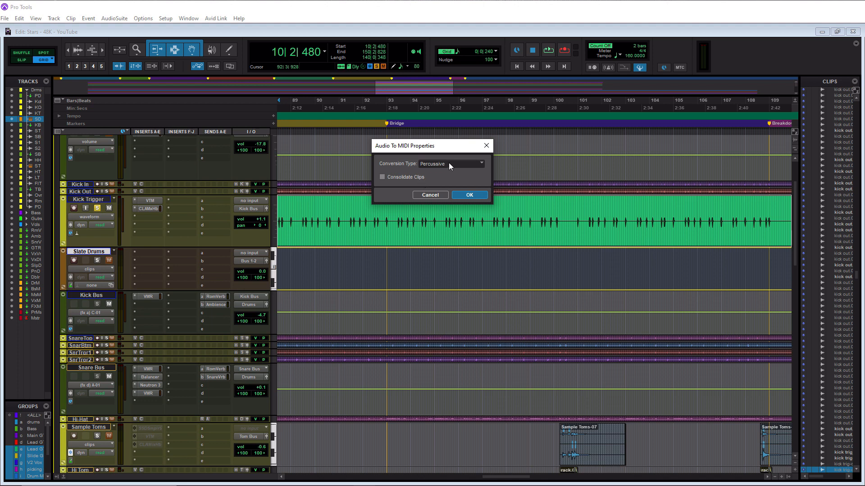
left_click(469, 195)
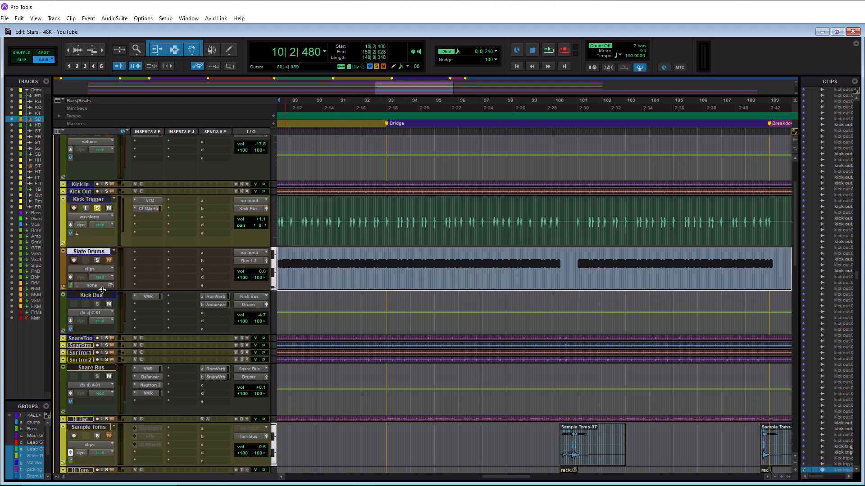
Step: Enlarge the Slate Drums track height and compare its MIDI notes with the Kick Trigger hits around bar 91
left_click_drag(103, 291, 102, 390)
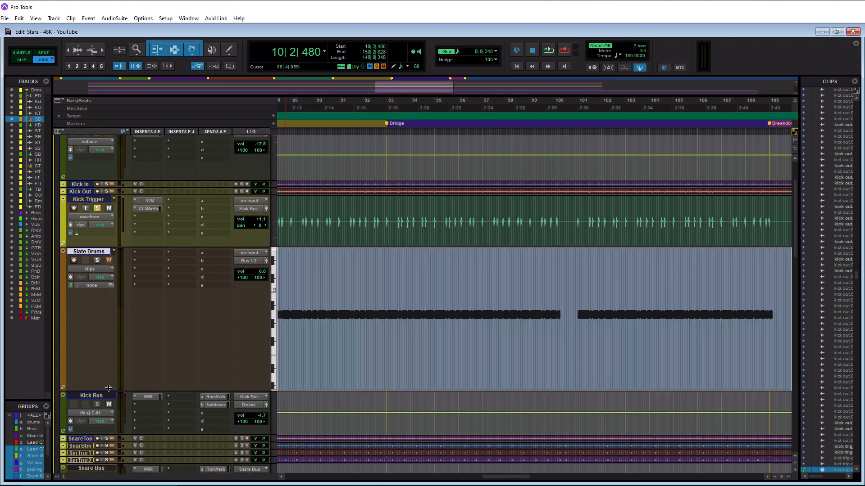
left_click(341, 299)
key("ctrl+]")
key("ctrl+]")
key("ctrl+]")
key("ctrl+]")
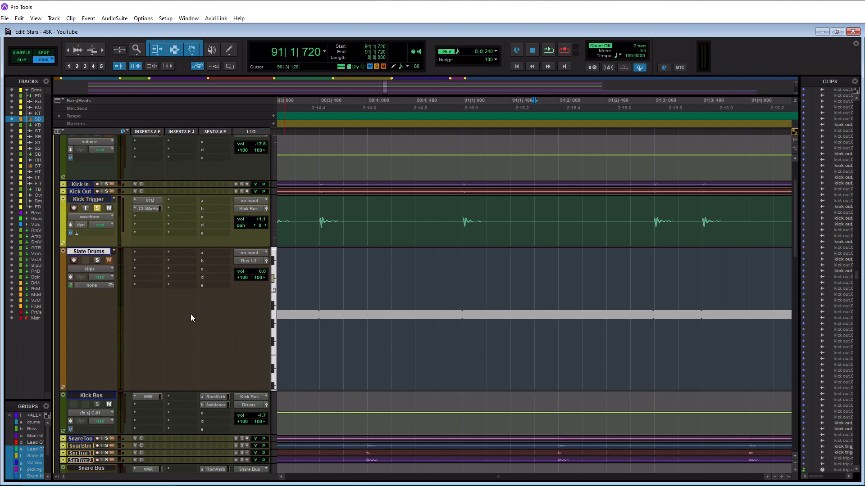
Step: Insert the stereo multichannel instrument SSDSampler5 in the first insert slot of the Slate Drums track
left_click(139, 252)
mouse_move(180, 278)
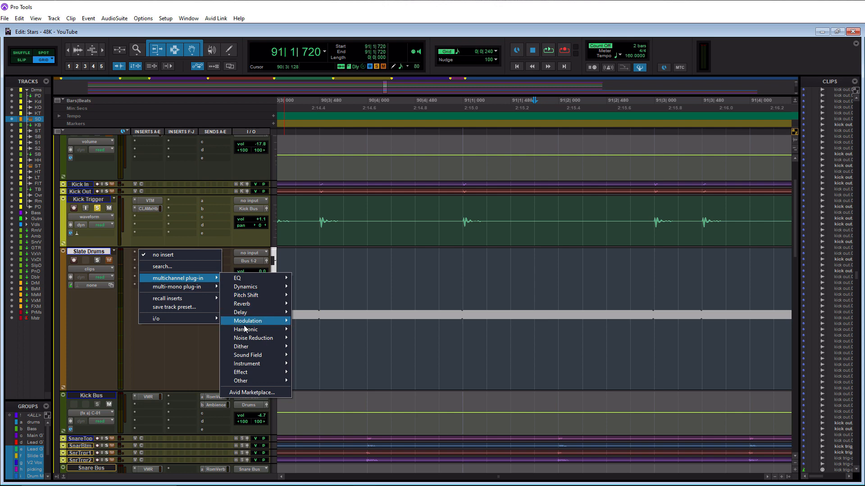
mouse_move(252, 364)
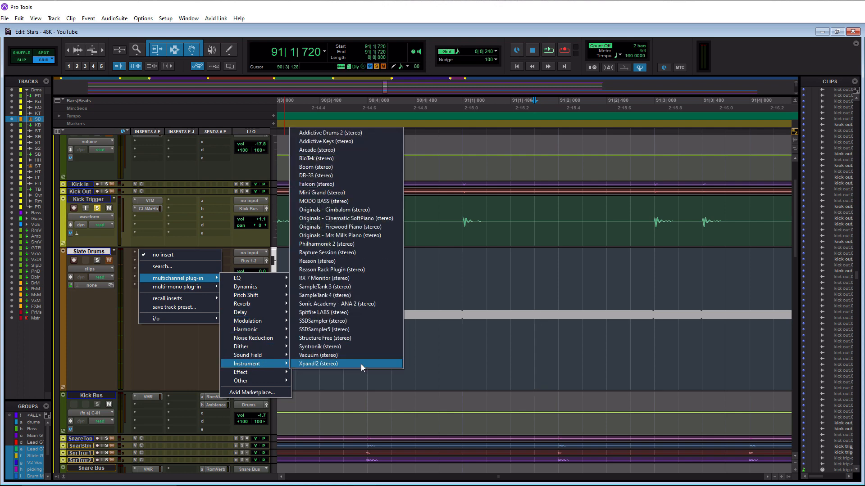
left_click(336, 330)
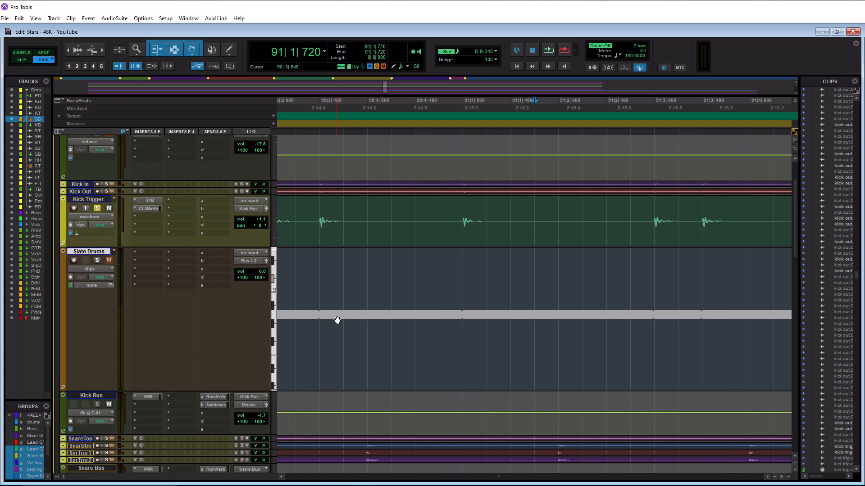
left_click(337, 320)
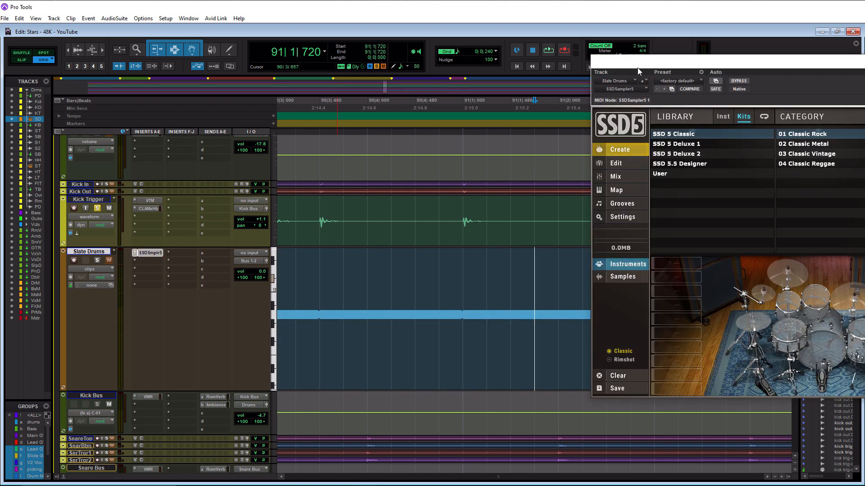
Step: Load the Classic Absolute Rock kit preset in SSDSampler5 and close the plug-in window
left_click_drag(643, 62, 157, 78)
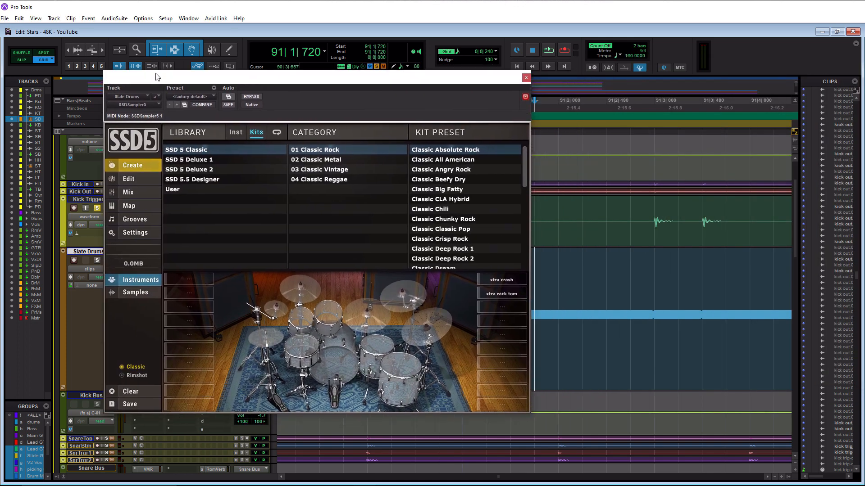
left_click(440, 151)
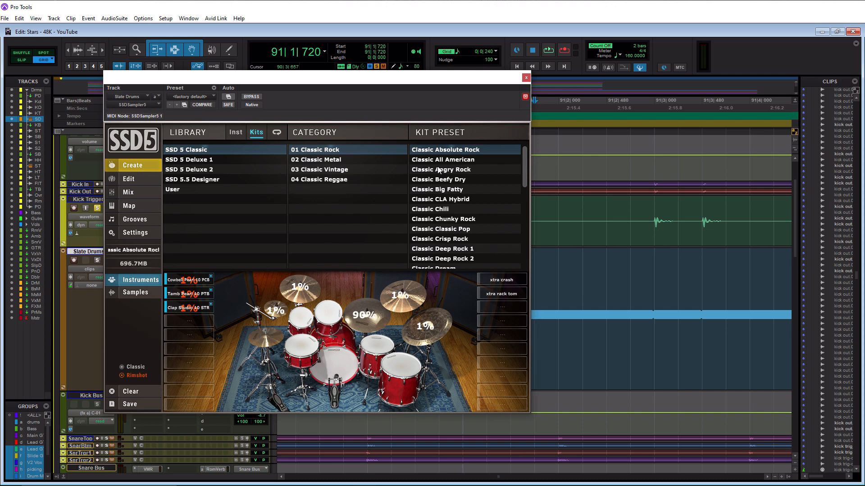
left_click(525, 78)
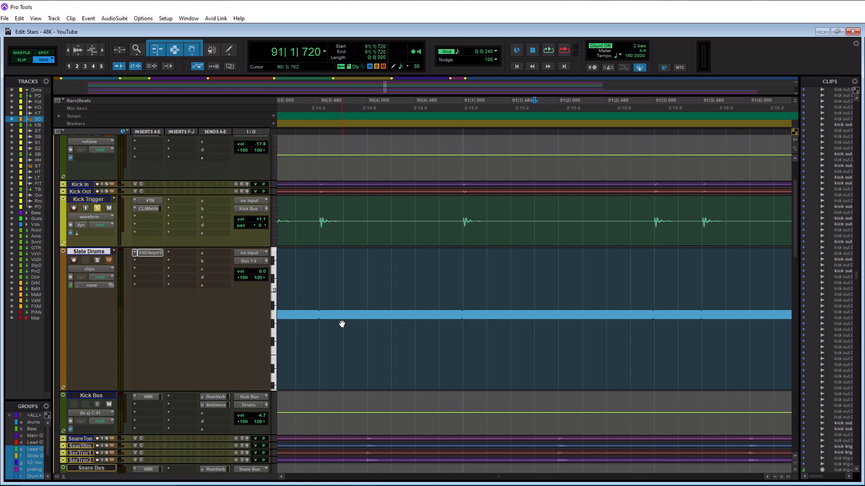
Step: In the MIDI Editor, solo Slate Drums and transpose all its notes down 33 semitones to C1
double_click(346, 348)
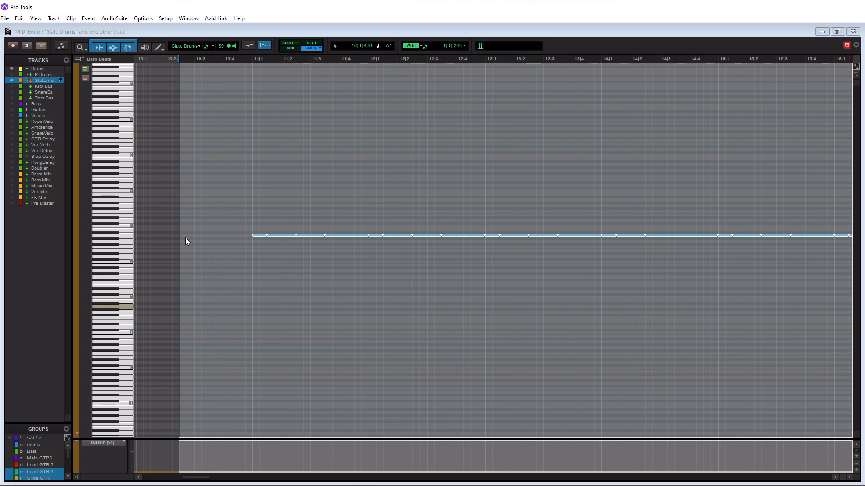
key("shift+s")
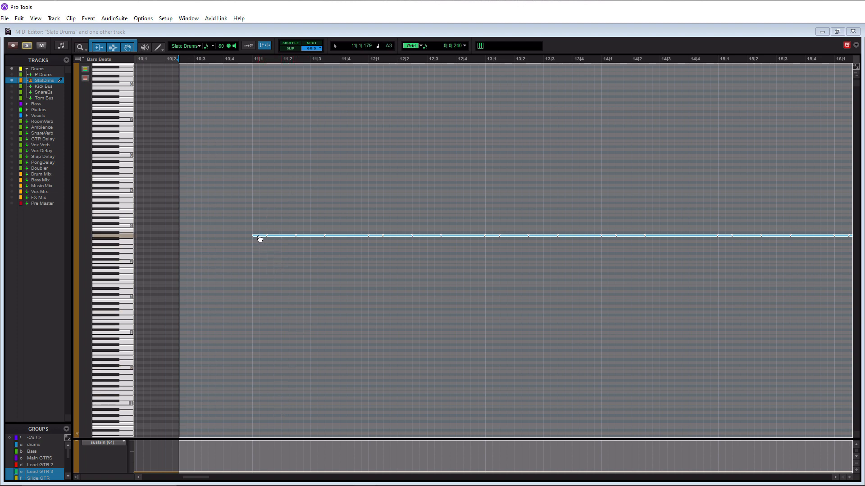
left_click_drag(260, 239, 260, 335)
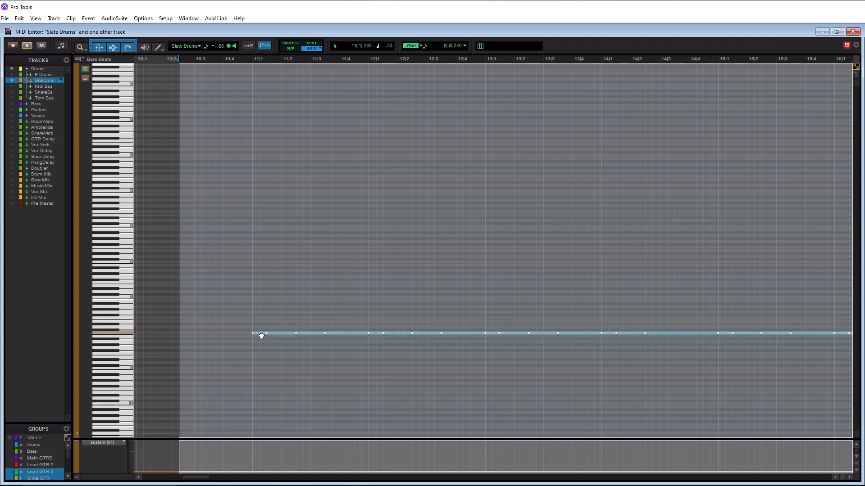
left_click(257, 330)
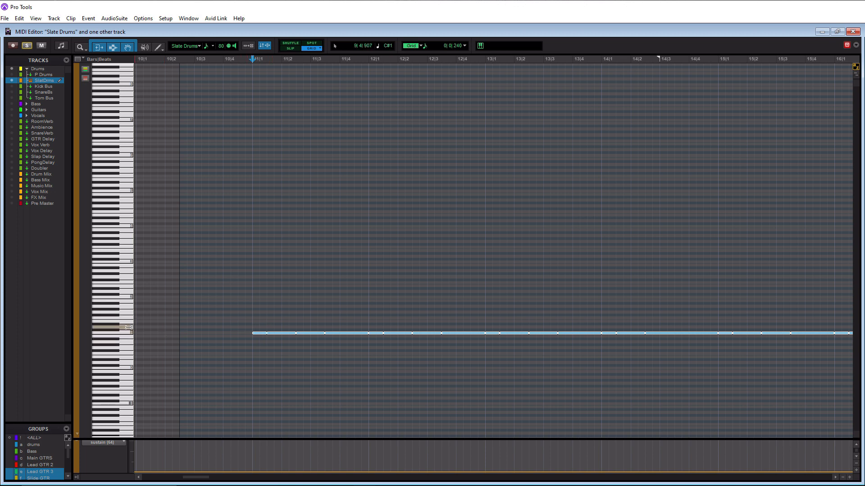
left_click(853, 31)
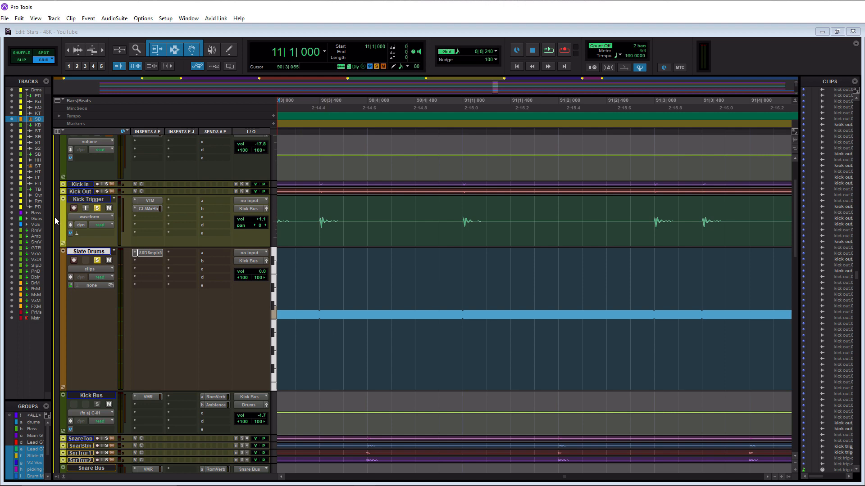
Step: Unsolo the Kick Trigger track and play back the soloed Slate Drums track from bar 11
left_click(97, 208)
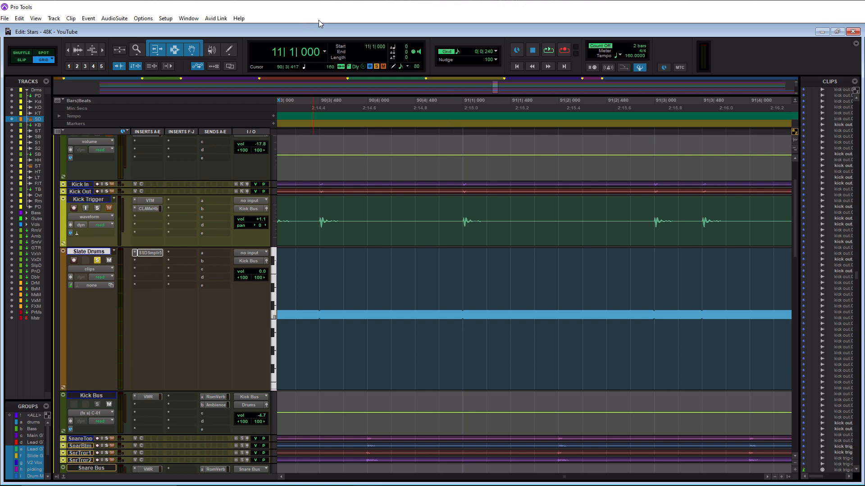
key("space")
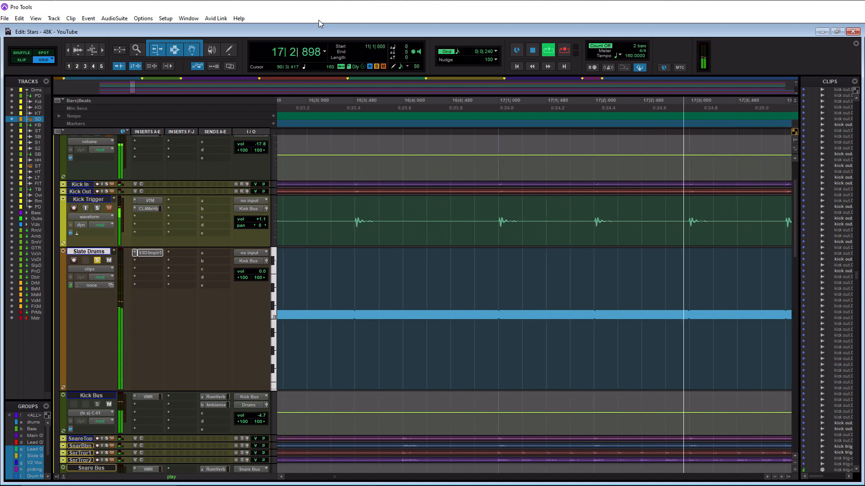
key("space")
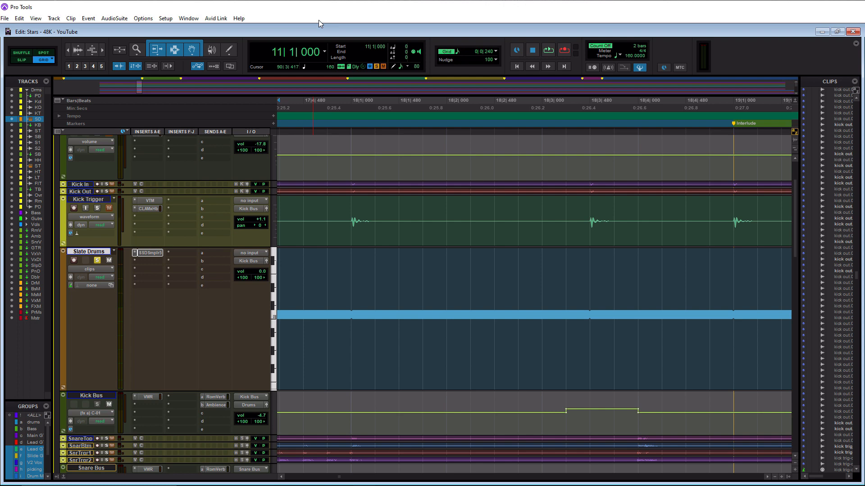
Step: Open the Slate Drums clip in the MIDI Editor and show note velocity in the controller lane
double_click(356, 370)
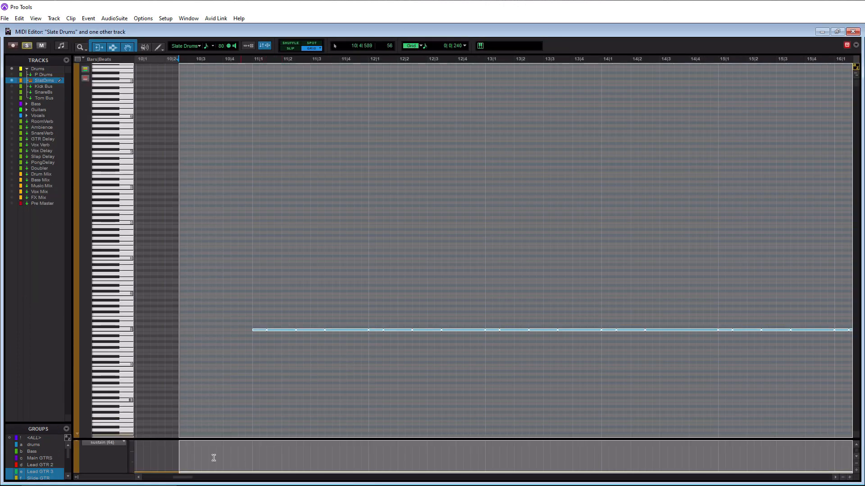
left_click(123, 443)
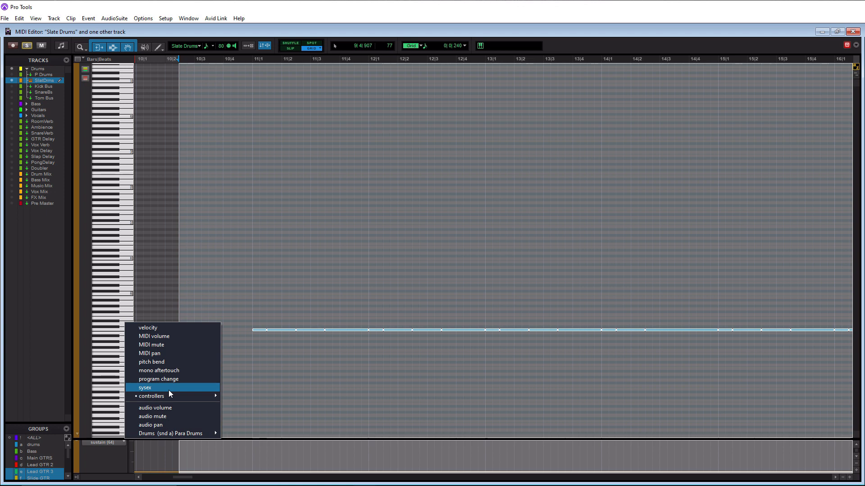
left_click(153, 328)
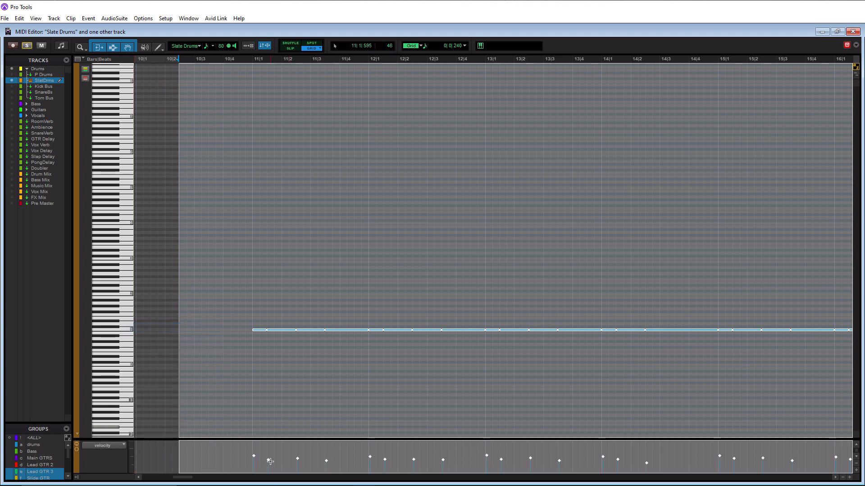